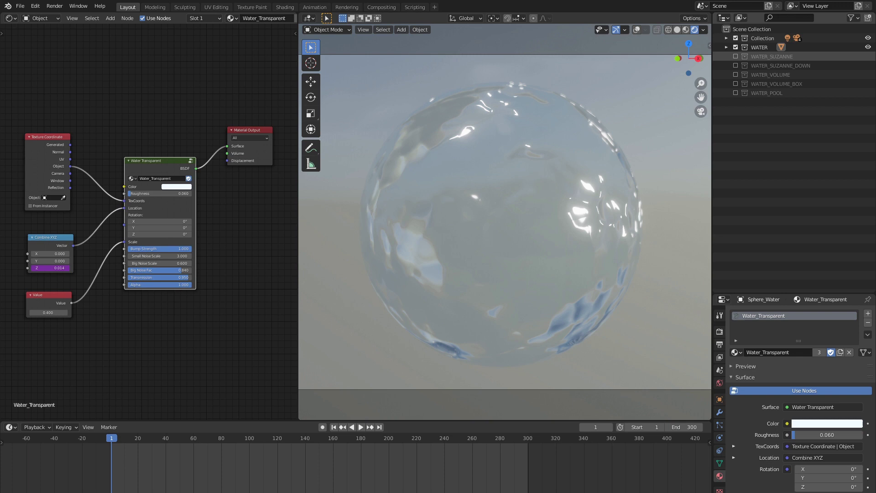
Shift the timeline to earlier frames and play the water sphere ripple animation.
middle_drag(456, 486, 482, 487)
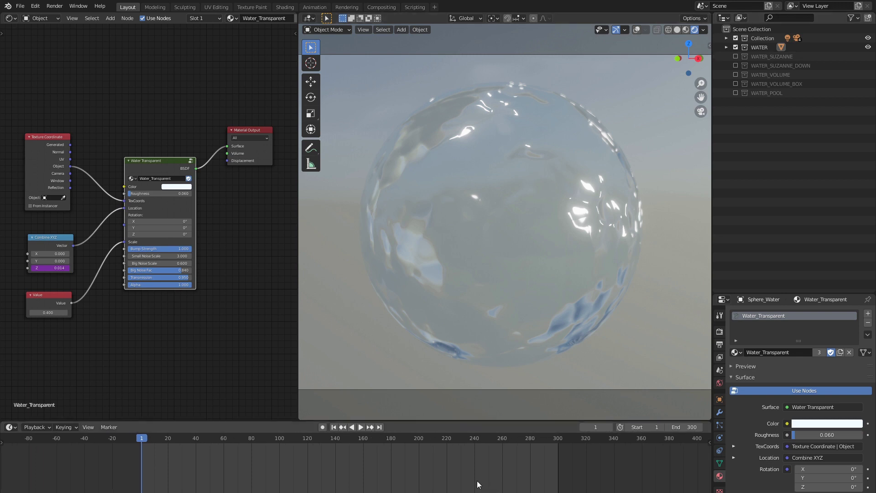
key(space)
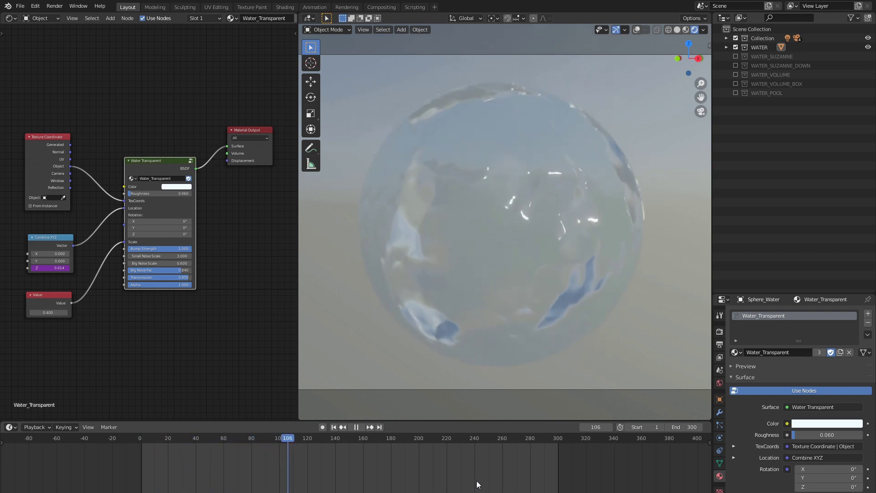
Orbit out of camera view toward the sun while the water animation replays.
key(space)
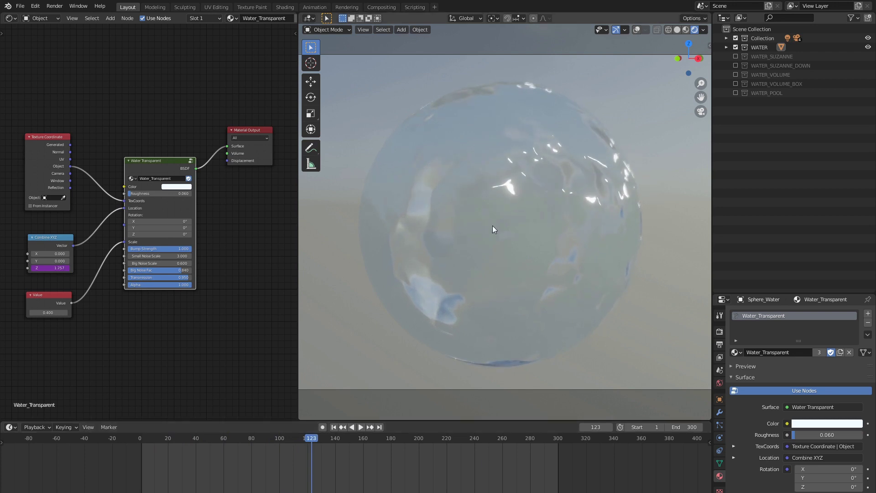
mouse_move(492, 229)
middle_down()
mouse_move(509, 275)
mouse_move(540, 276)
mouse_move(532, 252)
mouse_move(500, 266)
mouse_move(507, 252)
mouse_move(517, 256)
mouse_move(504, 226)
mouse_move(467, 224)
mouse_move(562, 202)
mouse_move(484, 185)
mouse_move(499, 189)
middle_up()
key(space)
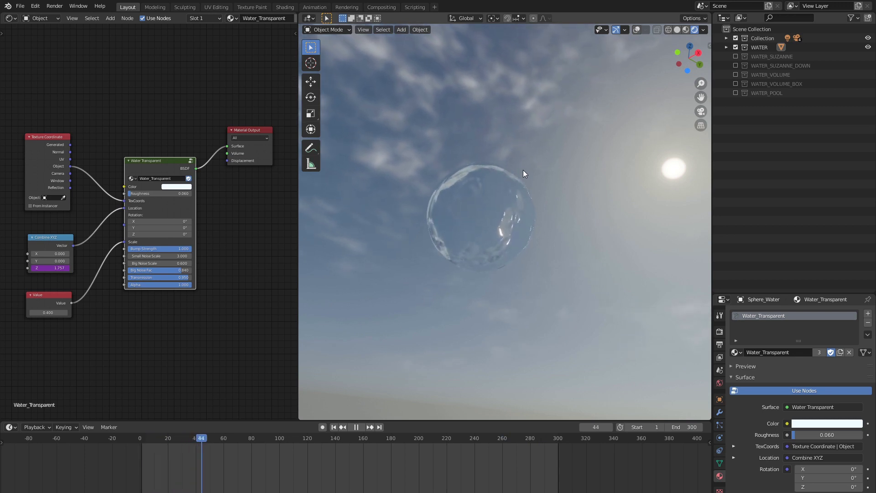
middle_drag(522, 171, 660, 178)
middle_drag(529, 186, 553, 175)
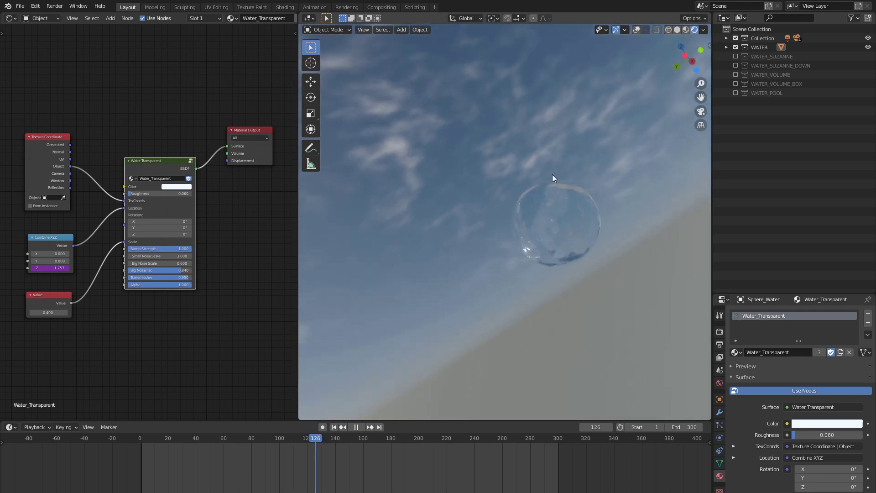
Pause at frame 154, show Render Properties' Bloom panel, and return to camera view.
key(space)
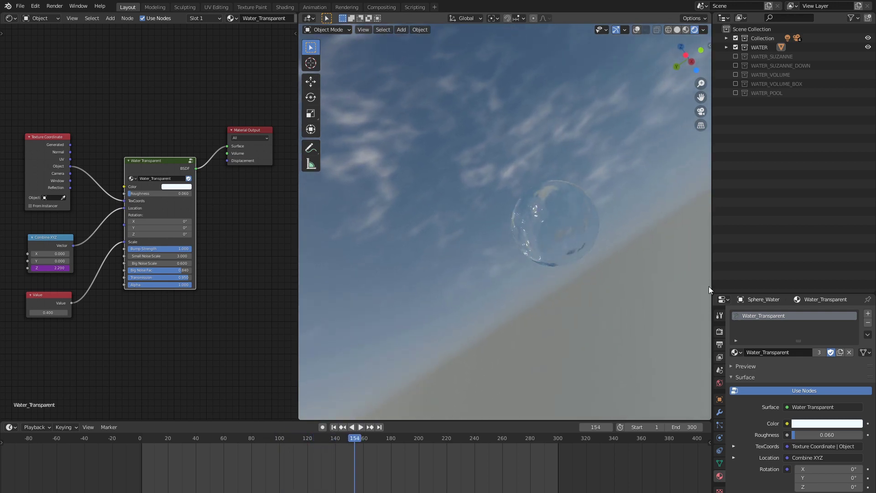
click(720, 332)
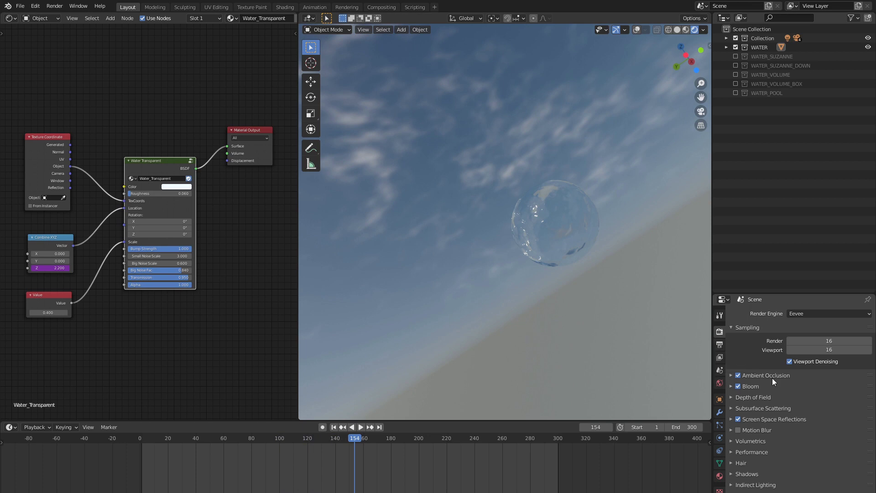
click(733, 387)
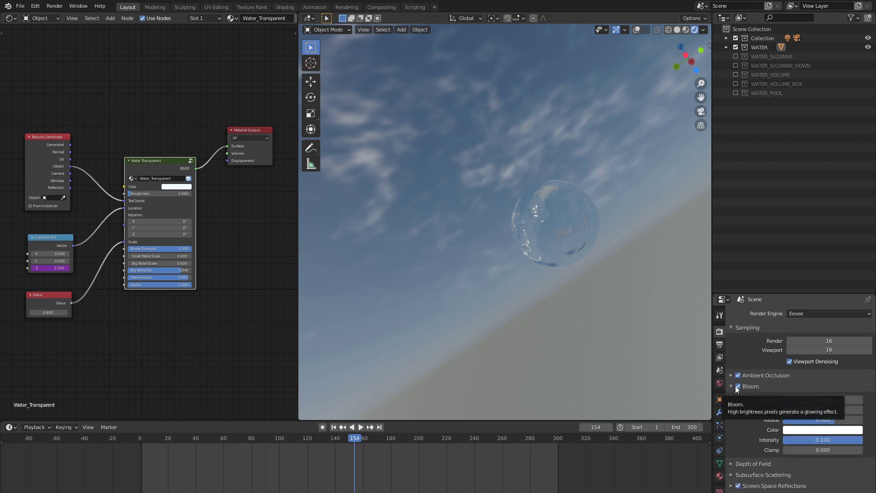
key(KP_0)
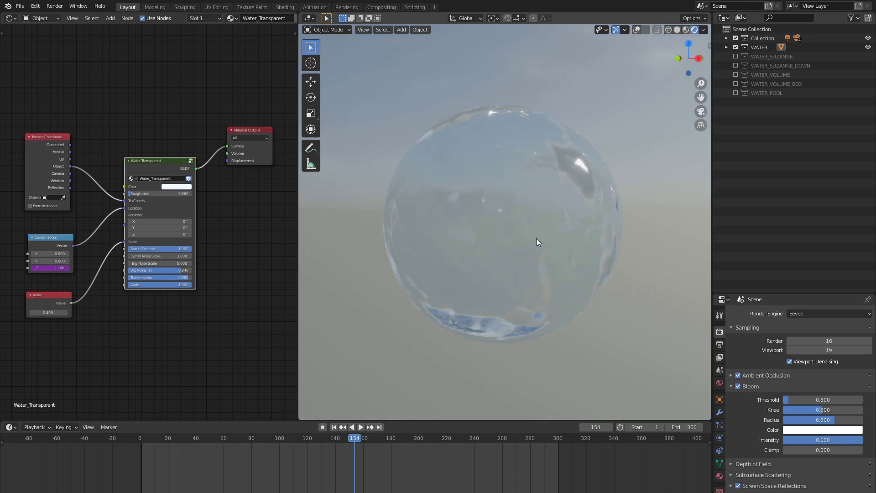
Enable Eevee Screen Space Reflections with Refraction turned on.
click(730, 386)
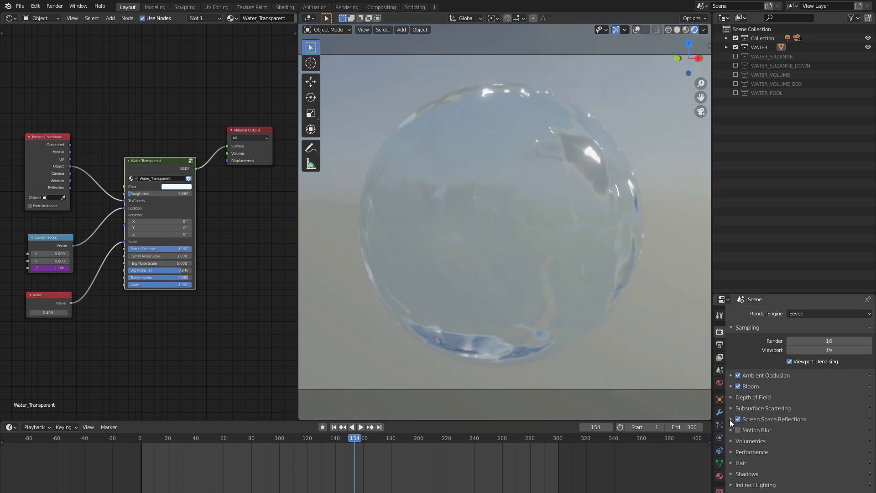
click(731, 419)
click(739, 420)
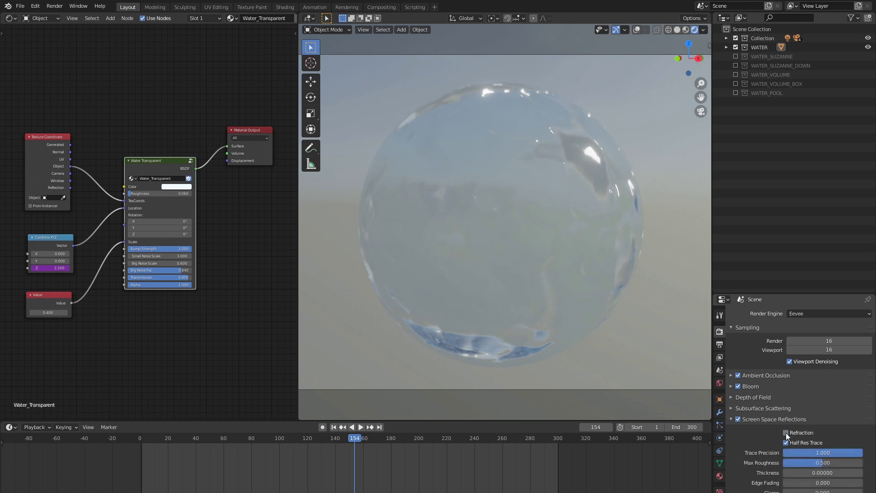
click(786, 433)
click(733, 420)
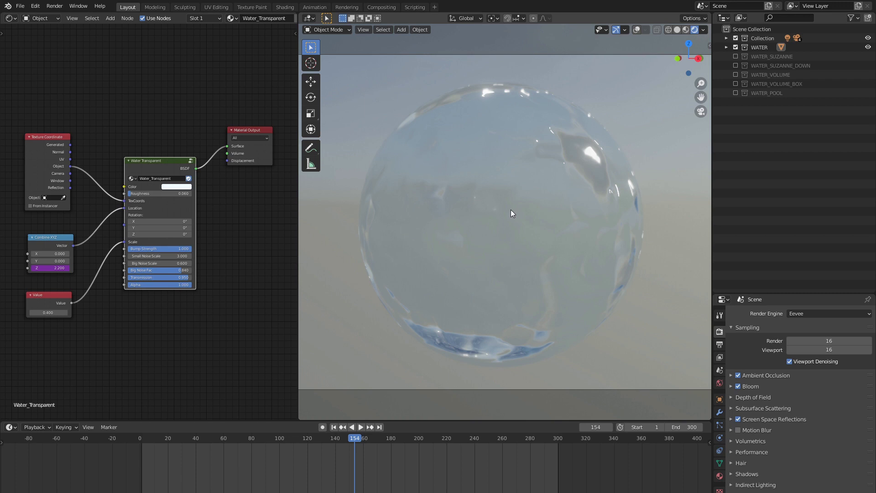
click(720, 475)
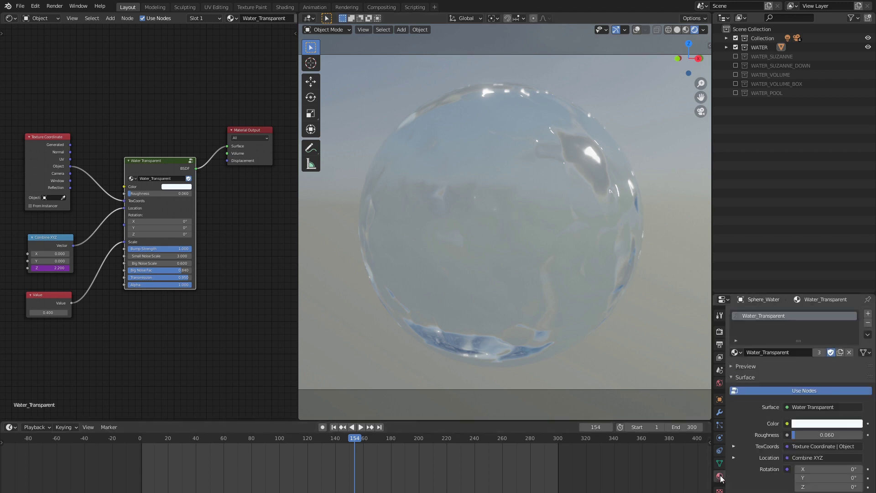
scroll(829, 417, down, 4)
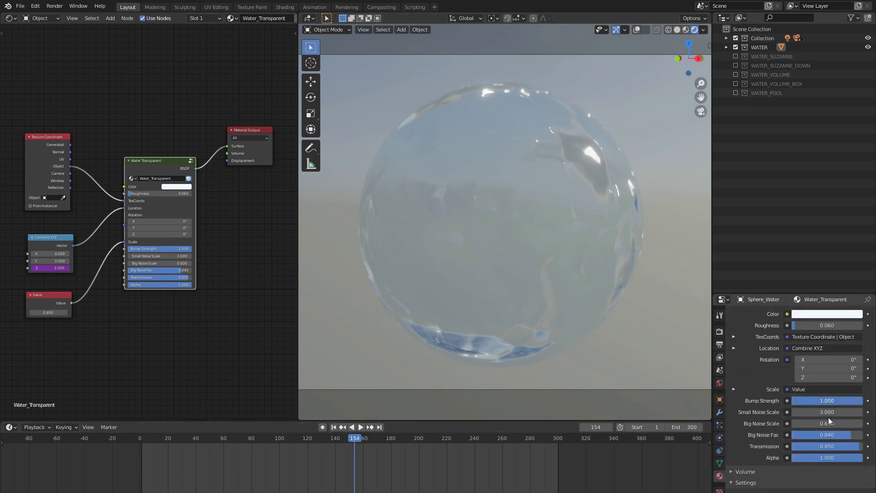
scroll(828, 417, down, 3)
scroll(826, 423, down, 2)
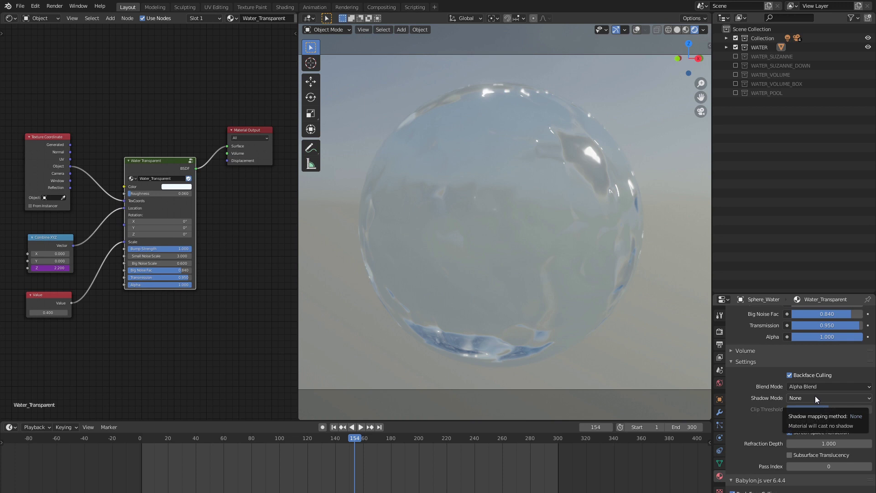
click(789, 375)
click(789, 420)
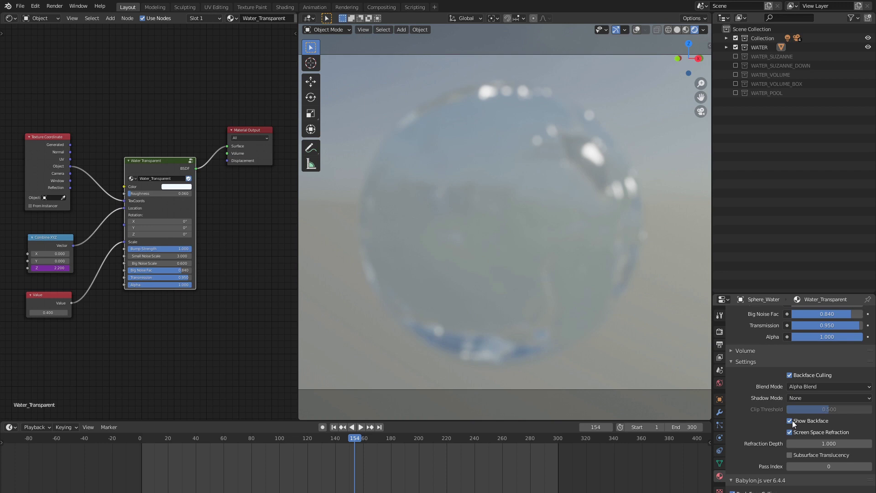
click(791, 421)
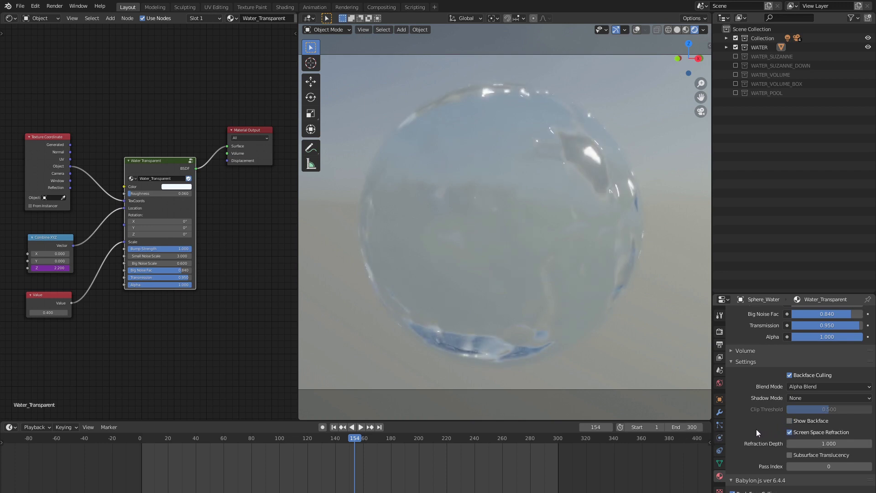
click(790, 433)
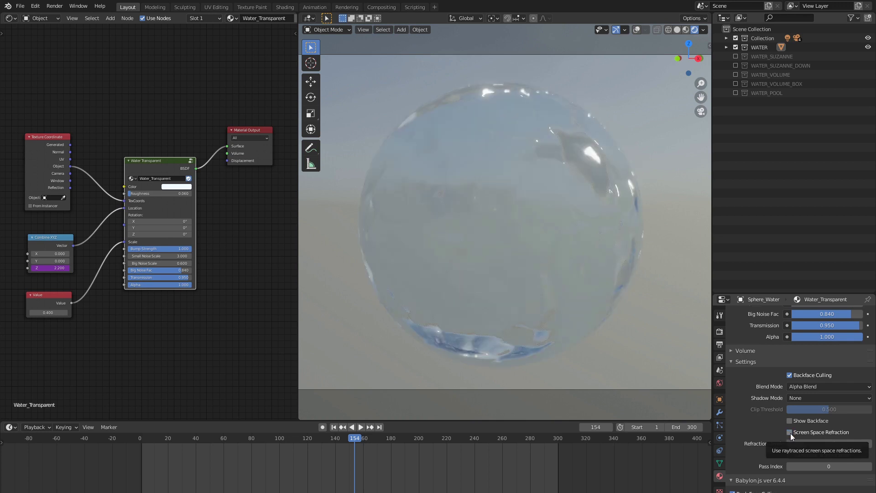
click(791, 434)
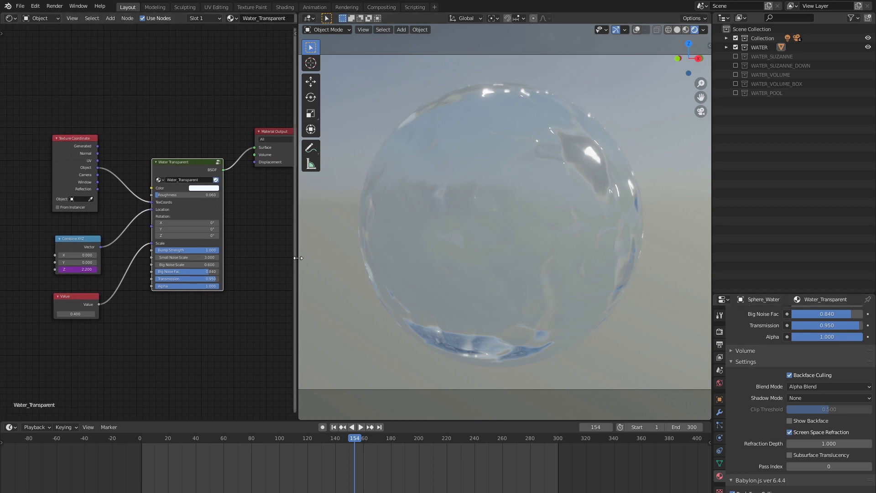
Widen the node editor and briefly inspect the Water_Transparent group's inner nodes.
drag(299, 260, 393, 259)
scroll(315, 257, up, 1)
scroll(212, 149, up, 1)
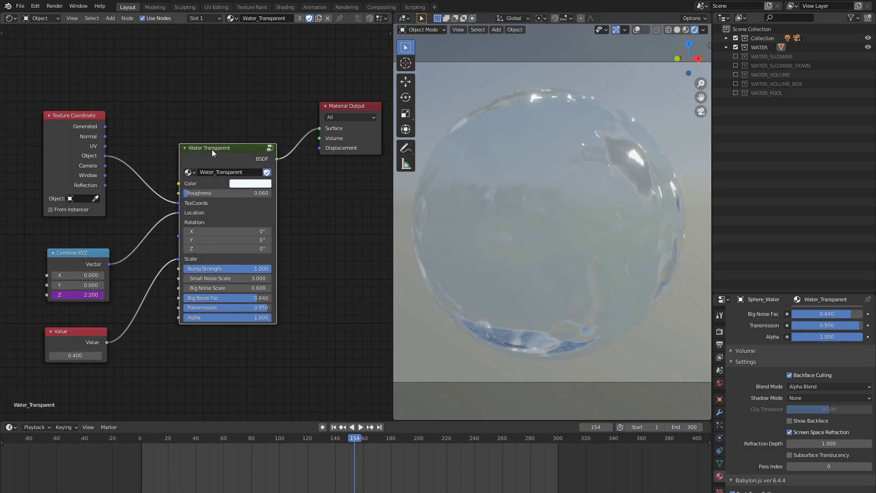
key(Tab)
scroll(218, 159, down, 1)
middle_drag(228, 183, 275, 184)
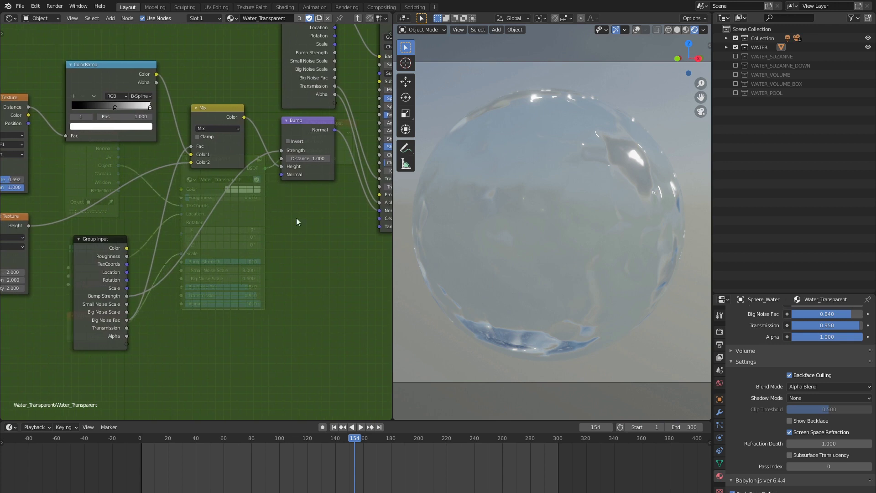
middle_drag(288, 212, 287, 240)
key(Tab)
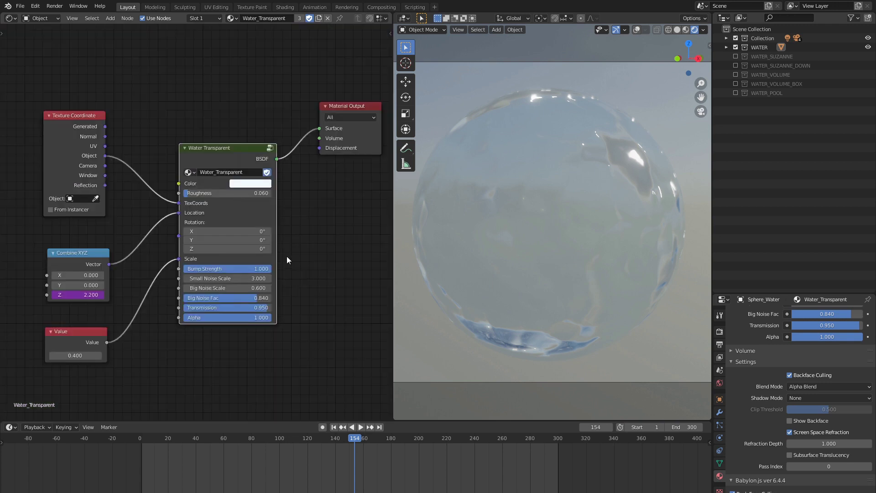
Test Bump Strength at 0, then restore it to 1.
click(241, 269)
text(0)
key(Return)
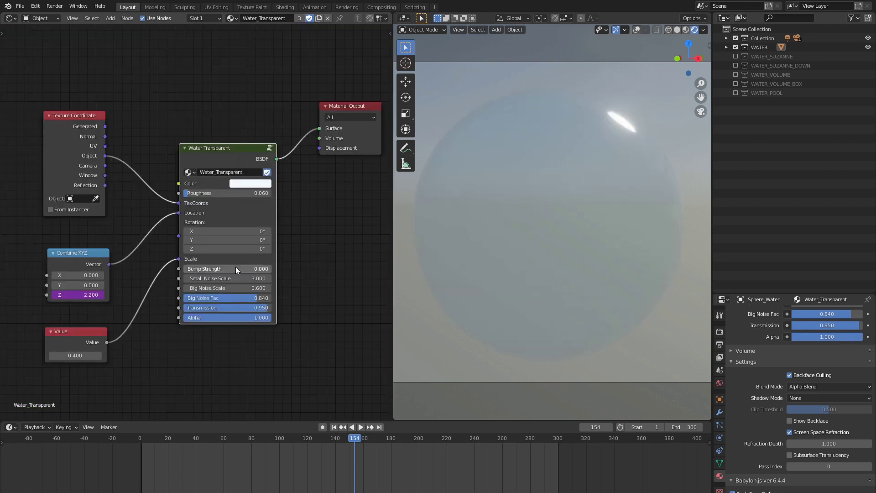
click(237, 268)
text(1)
key(Return)
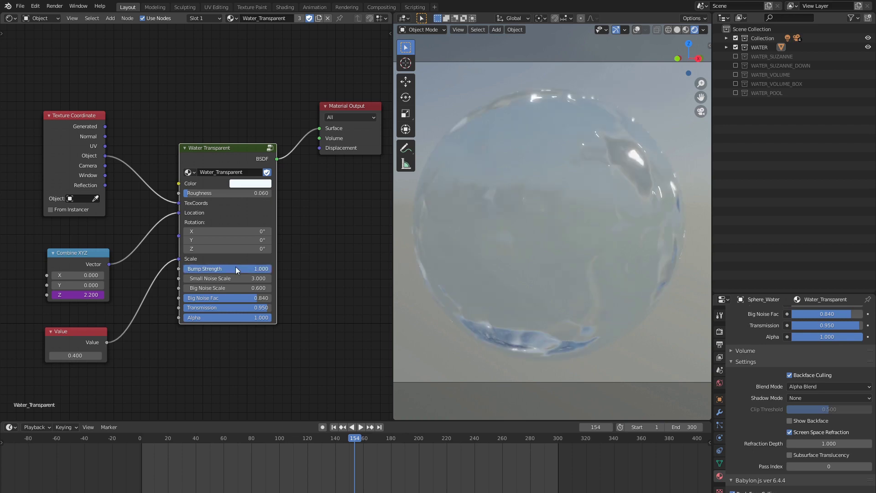
Inspect the group's Voronoi, Musgrave and Bump nodes, then exit and stop playback.
middle_drag(236, 269, 231, 260)
key(Tab)
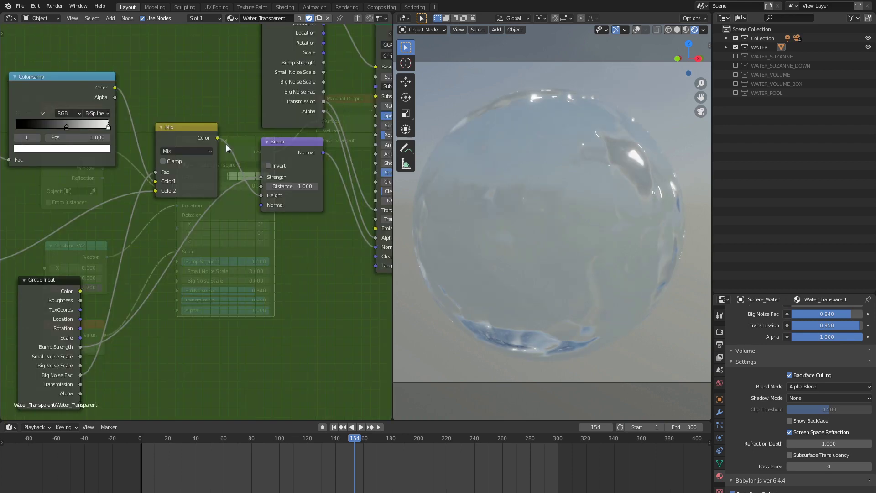
middle_drag(91, 184, 180, 237)
scroll(180, 237, up, 2)
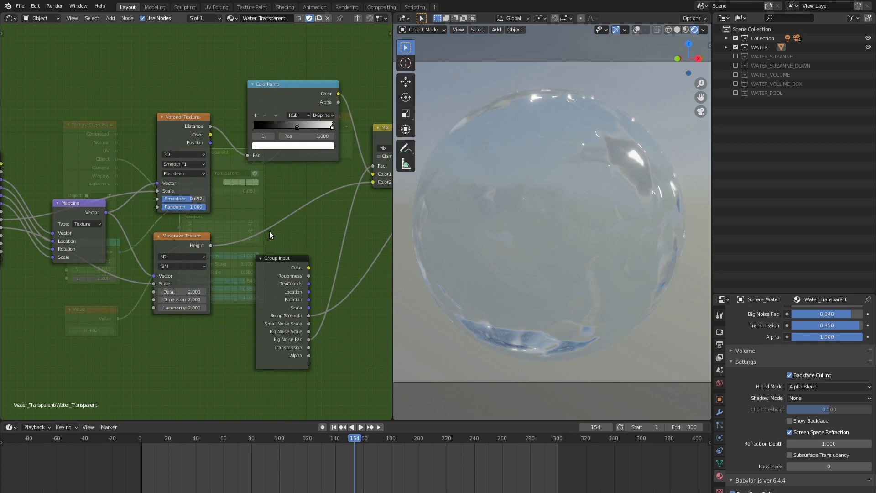
middle_drag(306, 192, 166, 193)
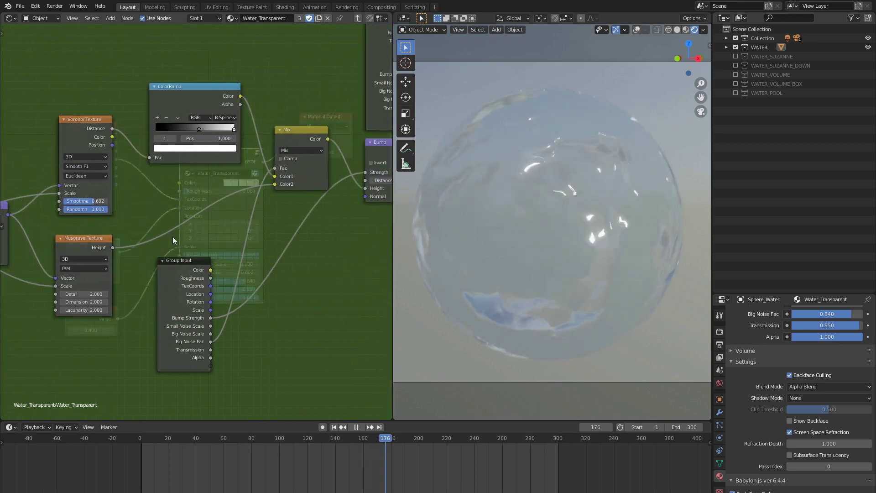
middle_drag(173, 237, 215, 236)
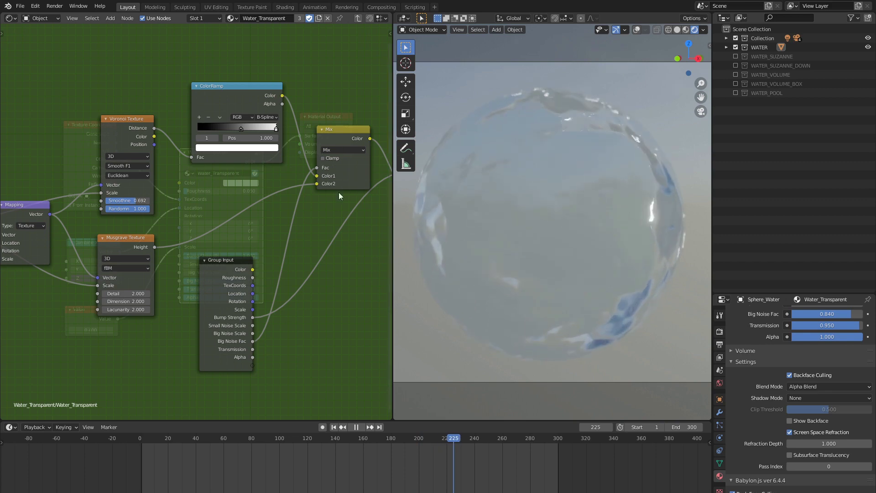
scroll(336, 195, down, 1)
scroll(312, 209, down, 1)
scroll(301, 207, down, 1)
key(space)
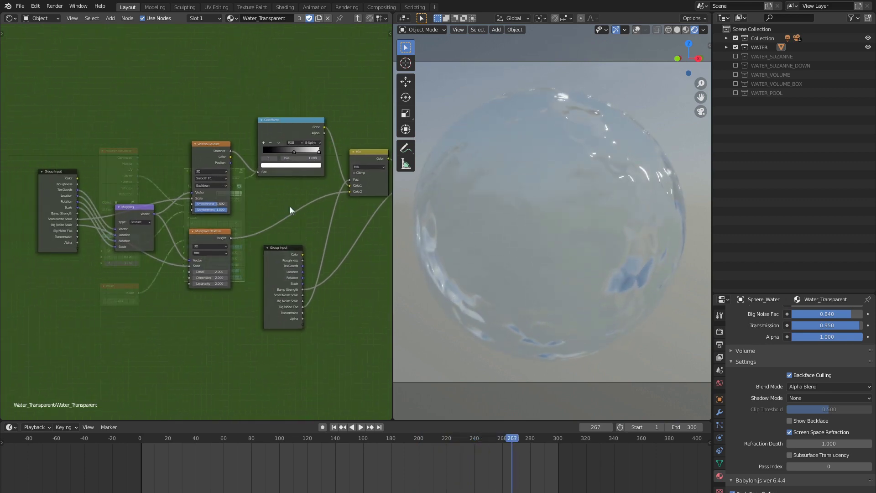
key(Tab)
scroll(150, 208, up, 1)
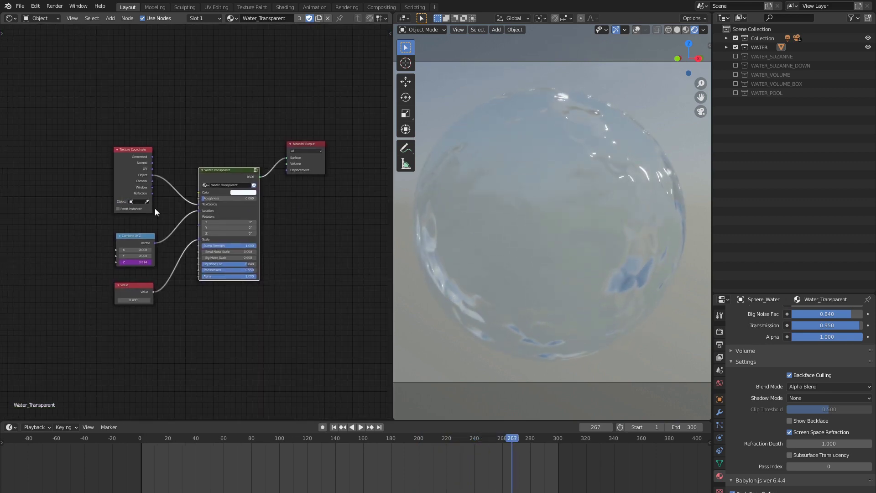
scroll(179, 206, up, 1)
scroll(212, 204, up, 1)
scroll(250, 203, up, 1)
middle_drag(250, 202, 266, 198)
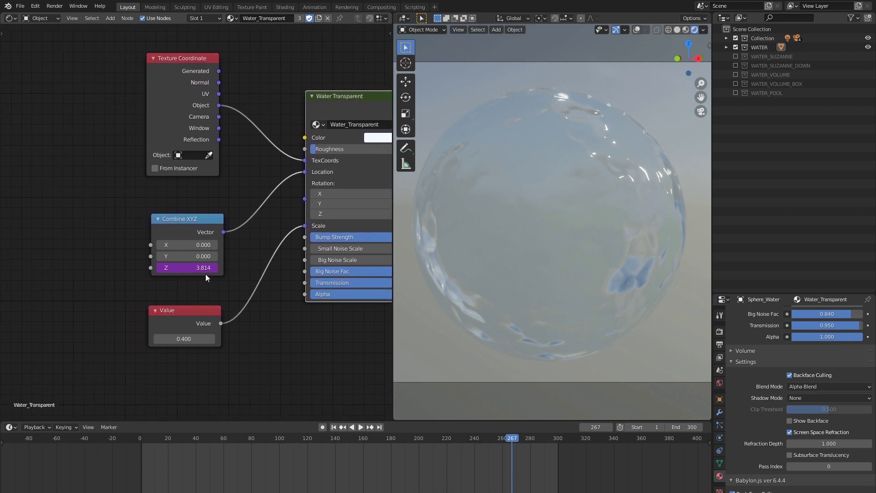
mouse_move(192, 268)
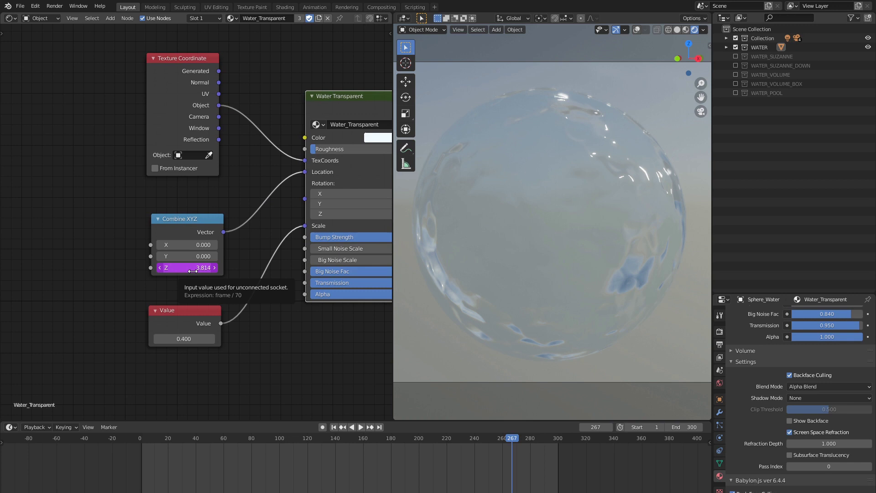
click(194, 270)
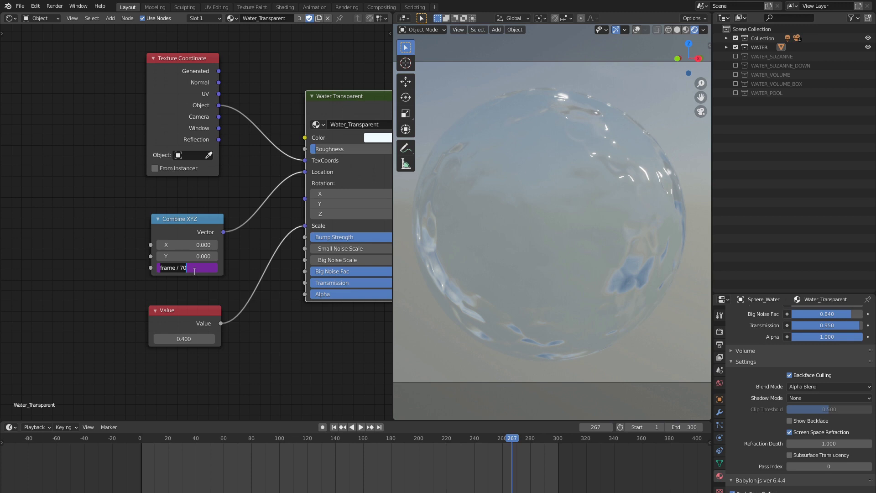
double_click(172, 270)
click(197, 271)
key(Return)
scroll(526, 204, down, 1)
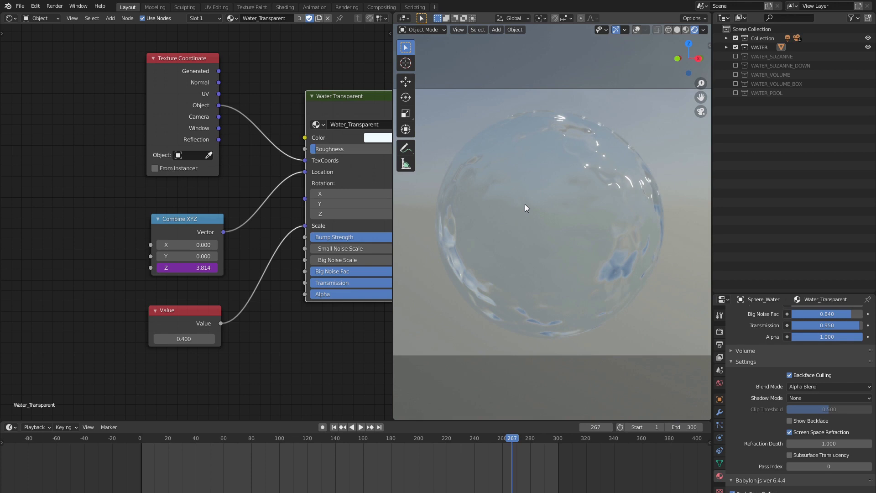
middle_drag(325, 210, 242, 177)
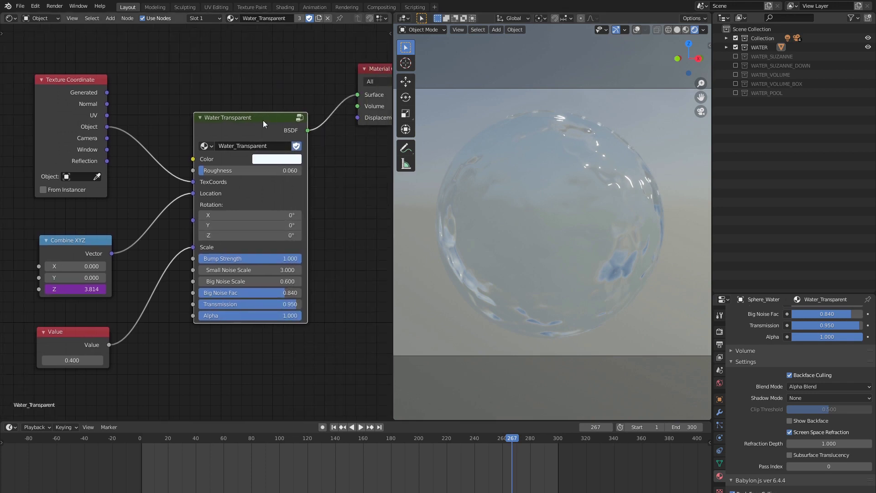
middle_drag(263, 120, 241, 143)
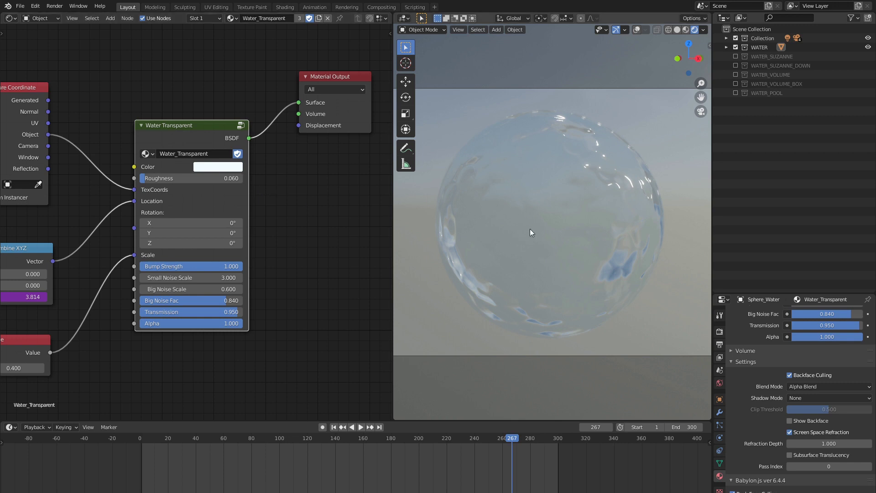
Show Sphere_Water's Subdivision (level 1) and Ocean modifiers.
click(719, 413)
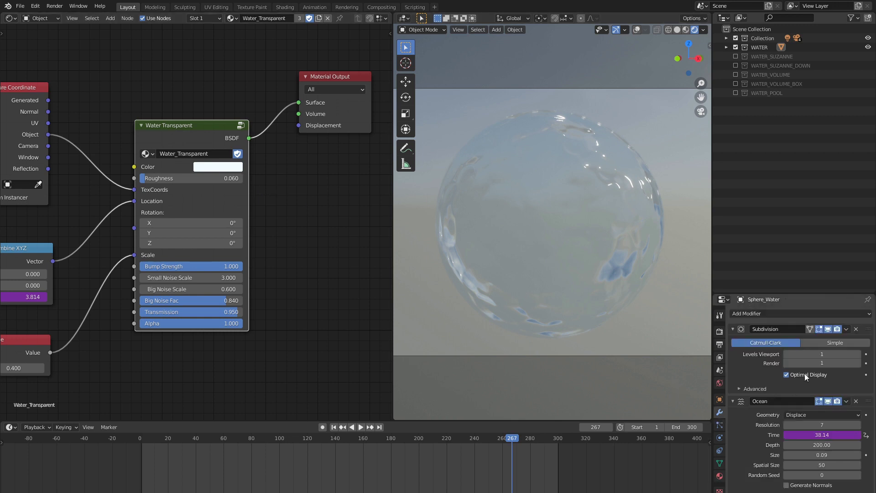
scroll(784, 373, down, 3)
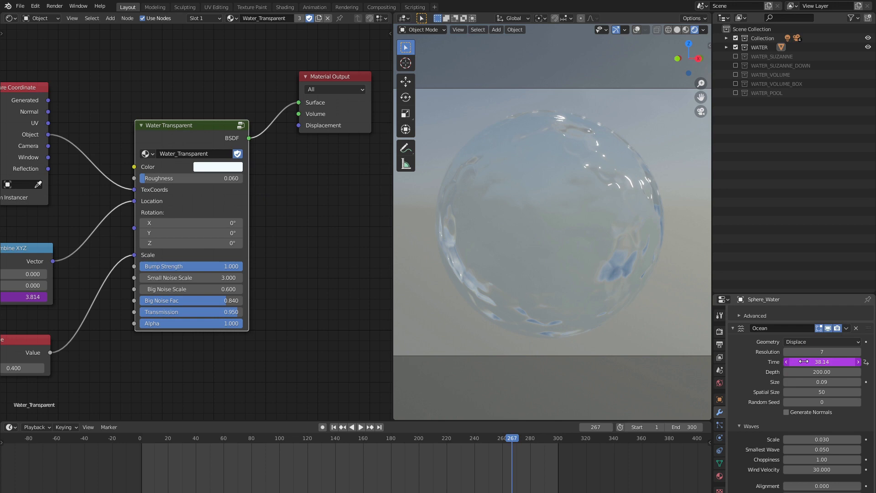
scroll(754, 347, up, 3)
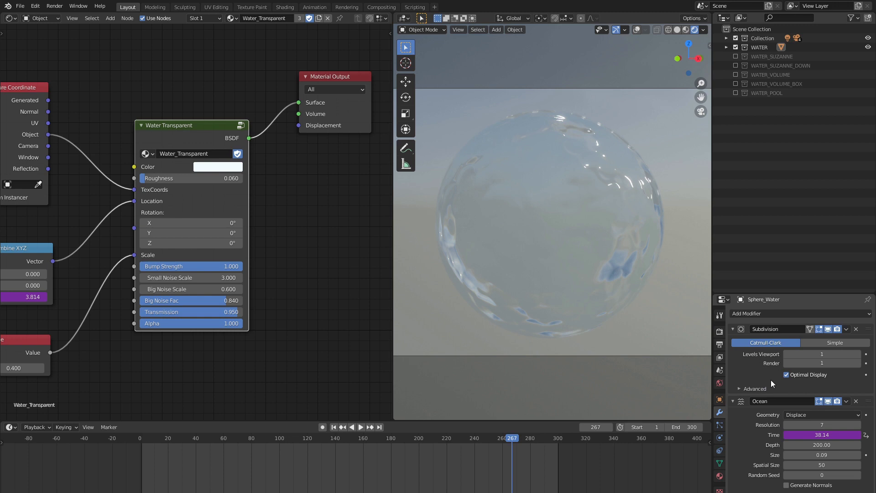
scroll(771, 380, down, 3)
scroll(768, 383, up, 2)
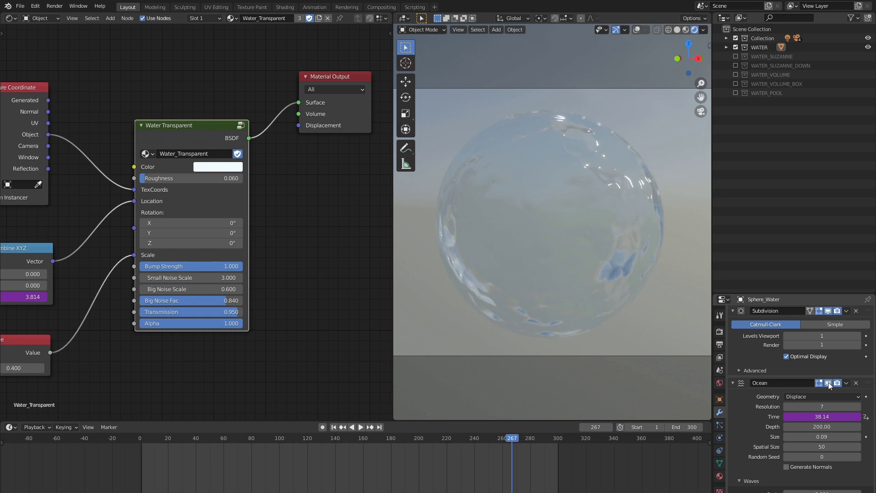
Replay the ocean-displaced water sphere from frame 1, pausing at frame 156.
middle_drag(555, 467, 585, 468)
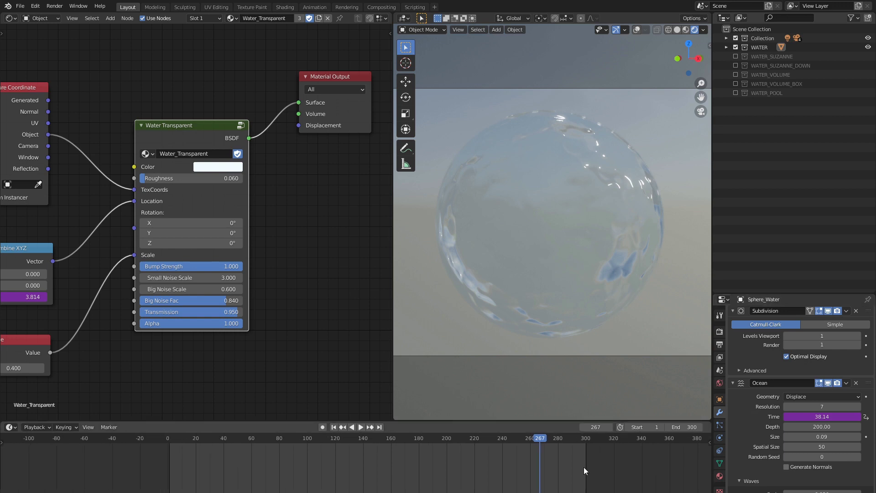
key(shift+Left)
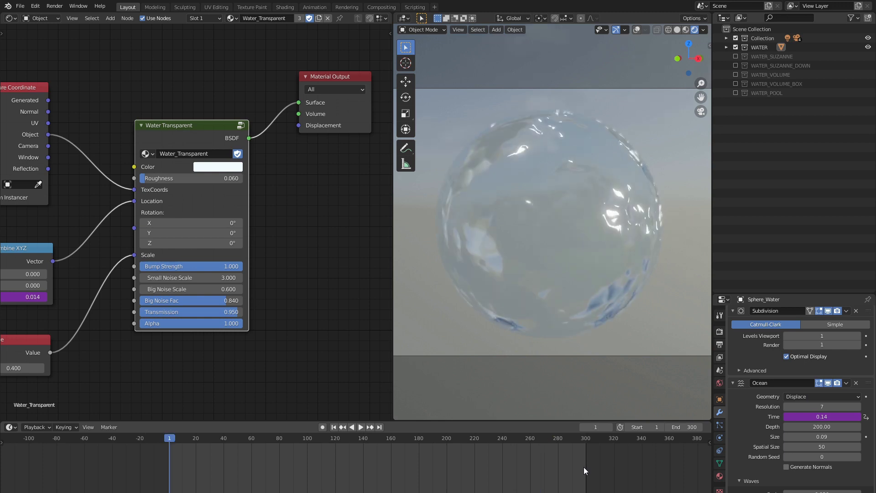
key(space)
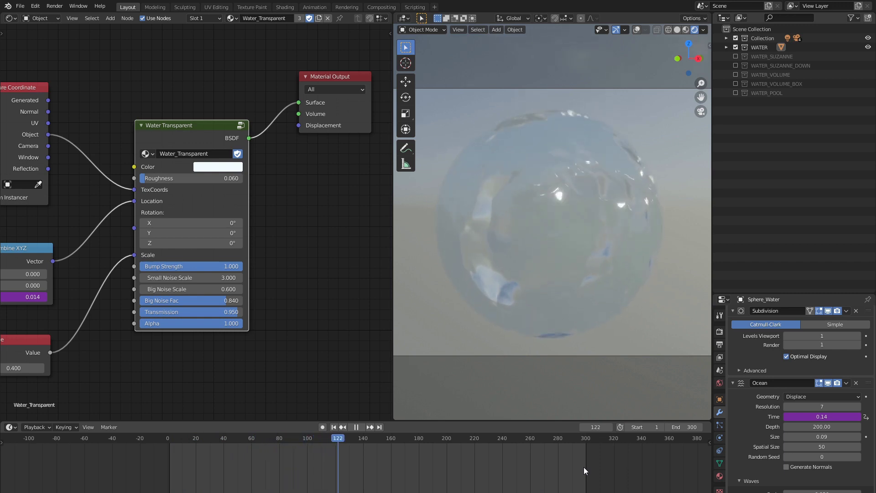
key(space)
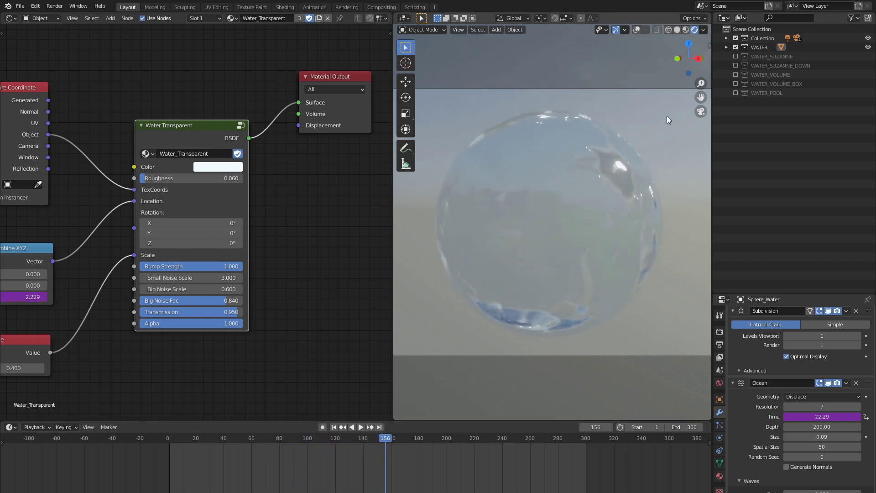
Hide WATER, select Sphere_Water_Volume, and frame its Water Volume node tree.
click(735, 47)
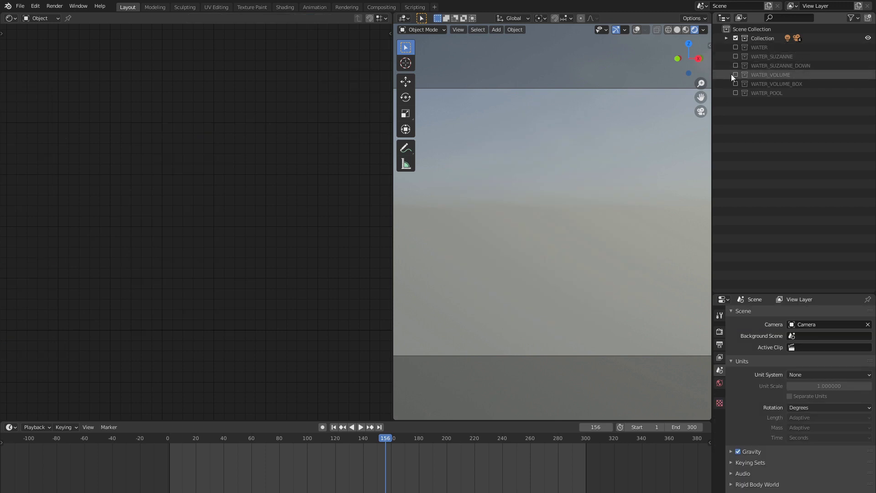
click(735, 74)
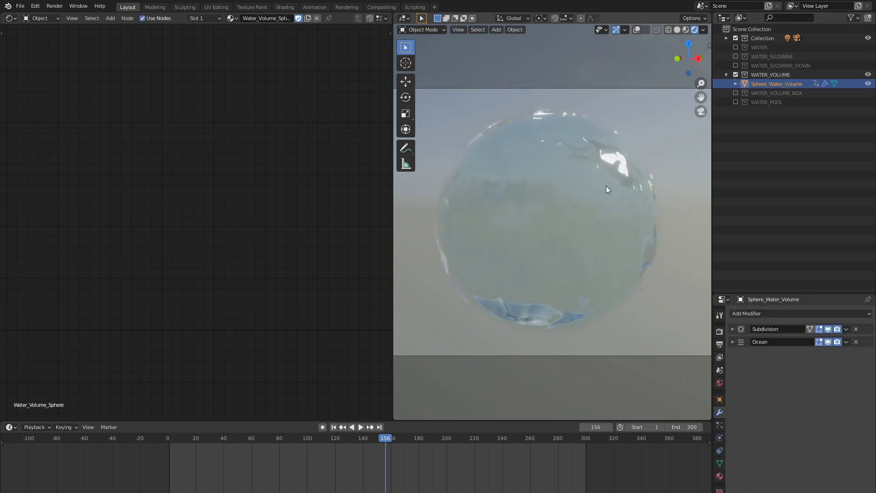
key(Home)
scroll(288, 219, up, 1)
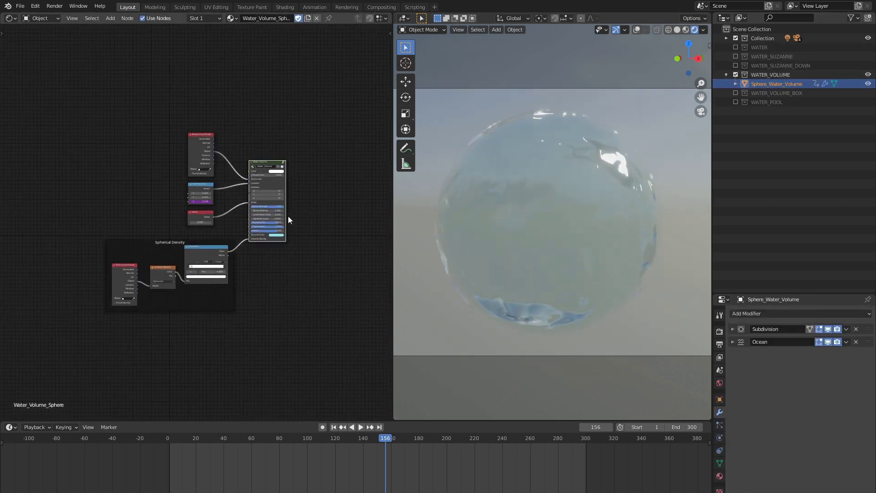
scroll(288, 219, up, 1)
scroll(245, 262, up, 1)
scroll(245, 262, up, 1)
scroll(252, 266, up, 1)
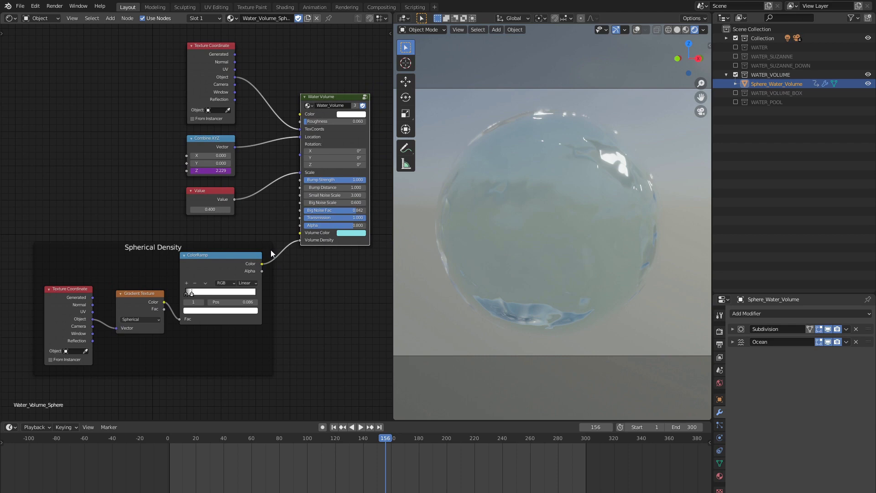
scroll(271, 250, up, 1)
scroll(271, 233, right, 5)
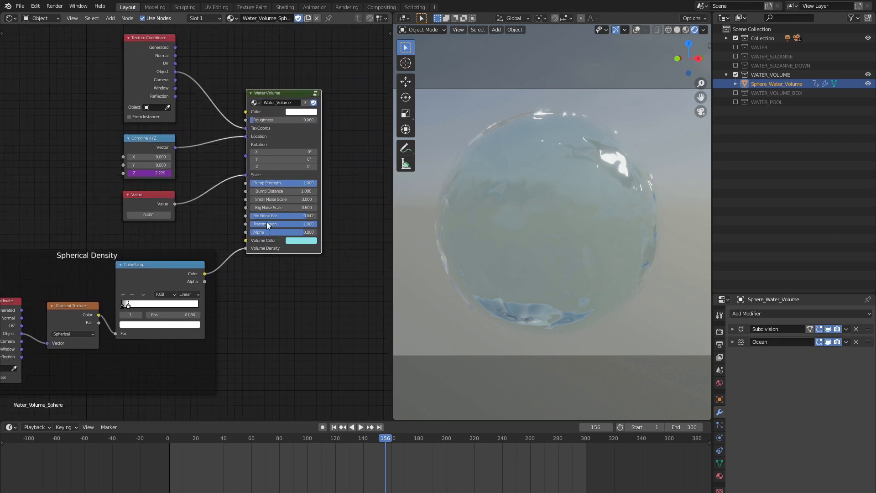
scroll(264, 223, down, 1)
scroll(221, 234, up, 2)
scroll(268, 229, up, 1)
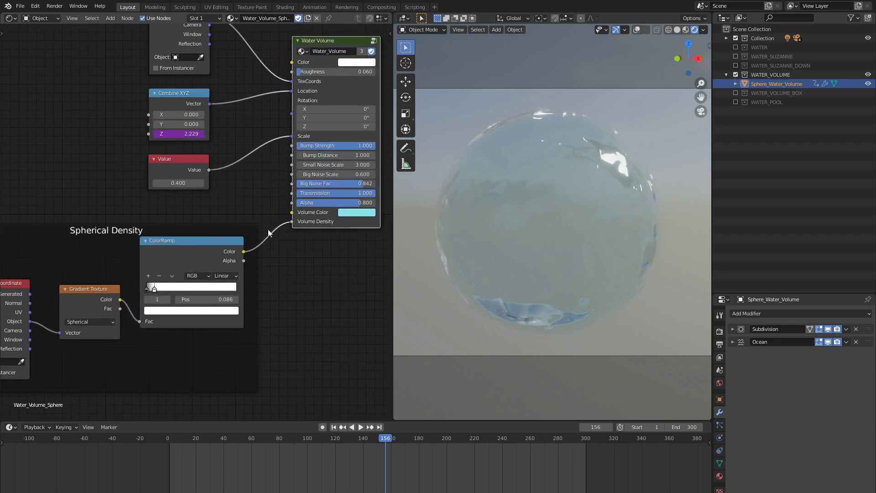
drag(293, 221, 273, 237)
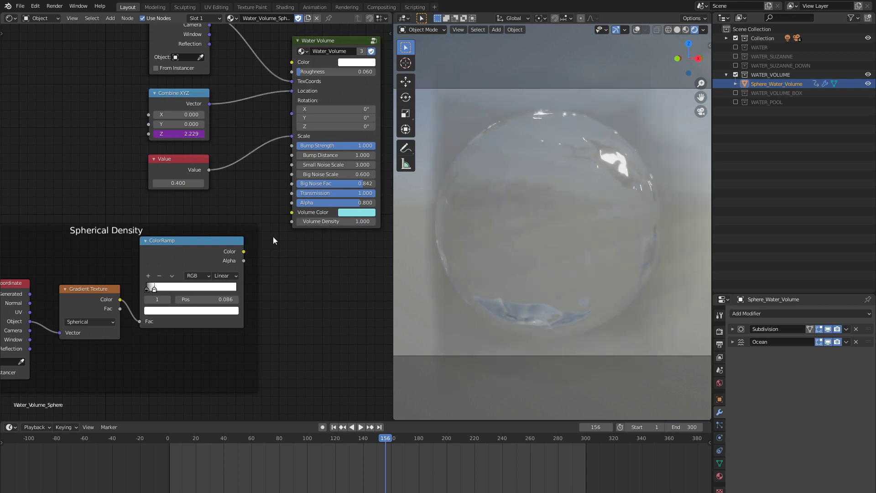
scroll(579, 231, down, 4)
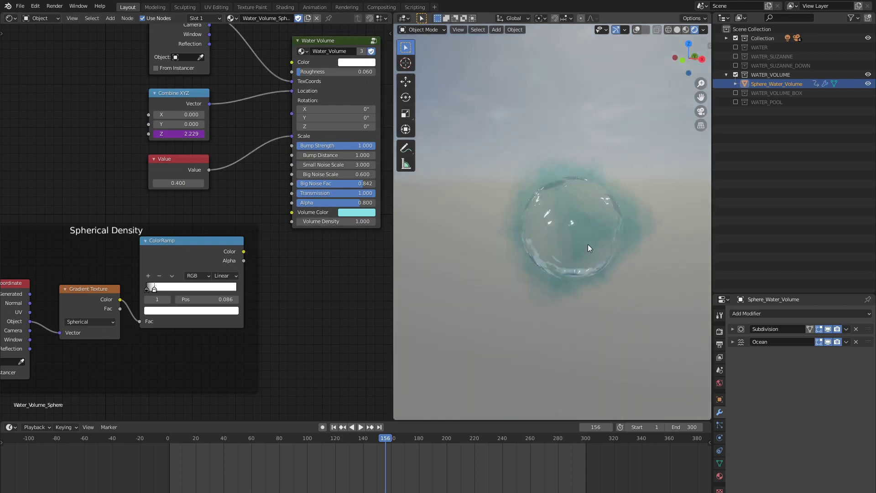
mouse_move(589, 244)
middle_down()
mouse_move(596, 237)
mouse_move(595, 250)
mouse_move(544, 267)
middle_up()
scroll(596, 237, up, 2)
scroll(597, 238, up, 2)
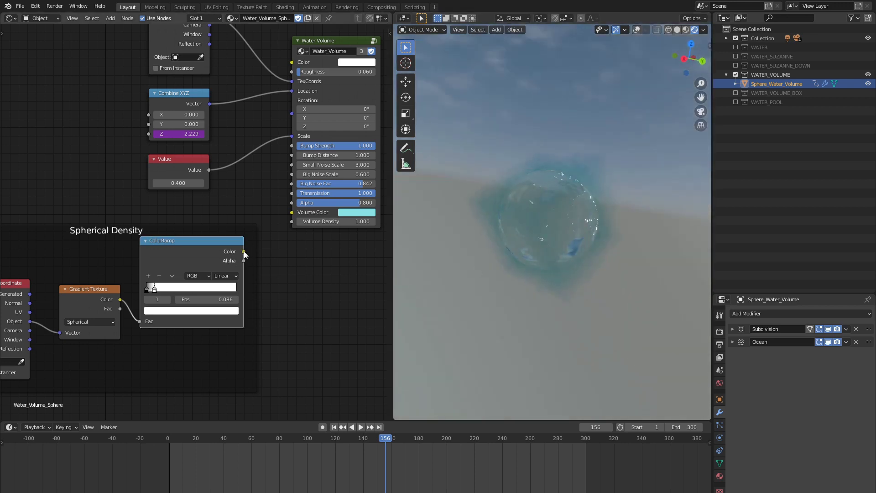
drag(243, 251, 292, 222)
middle_drag(270, 289, 326, 281)
scroll(308, 291, down, 1)
scroll(577, 258, up, 3)
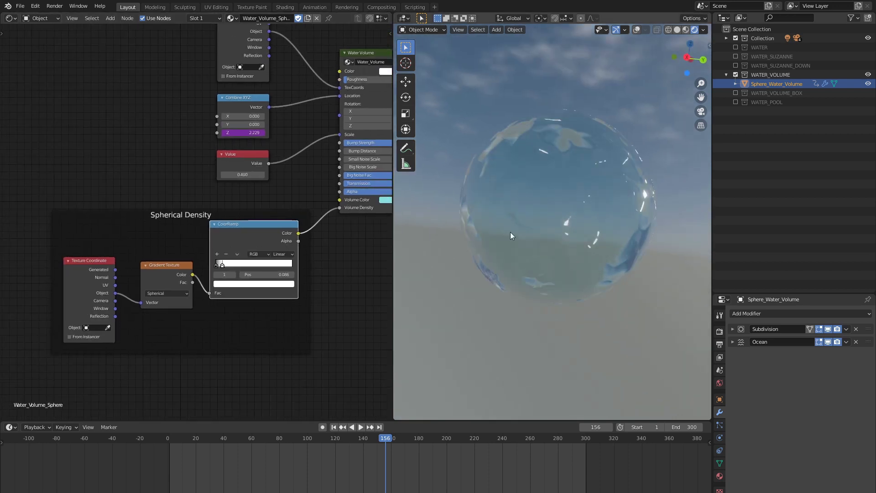
middle_drag(279, 196, 217, 251)
scroll(218, 250, up, 1)
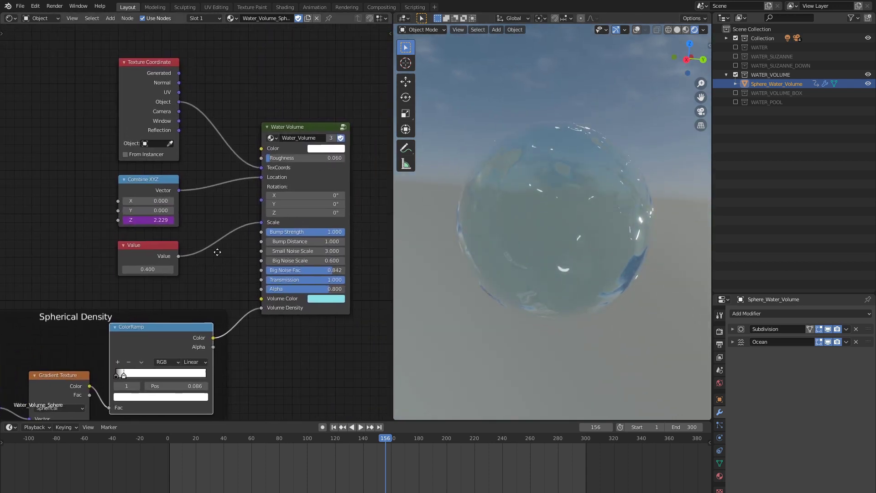
middle_drag(473, 203, 549, 224)
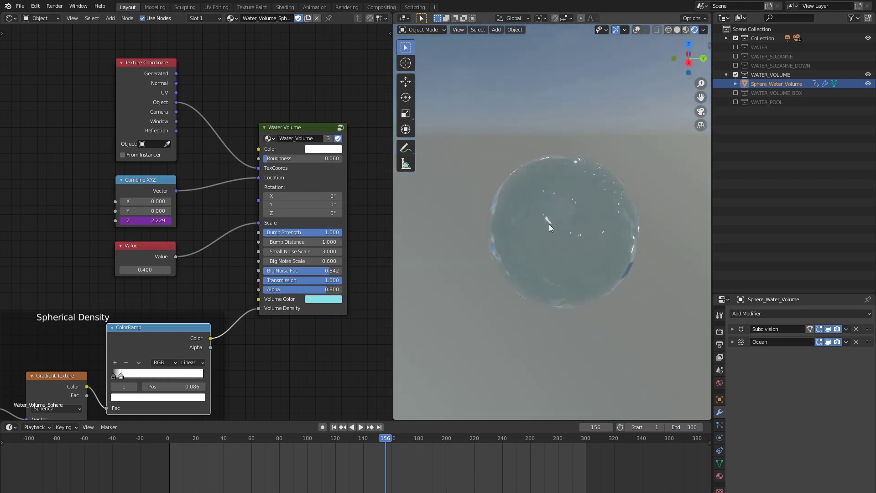
Add a UV sphere, shrink it and move it.
key(shift+a)
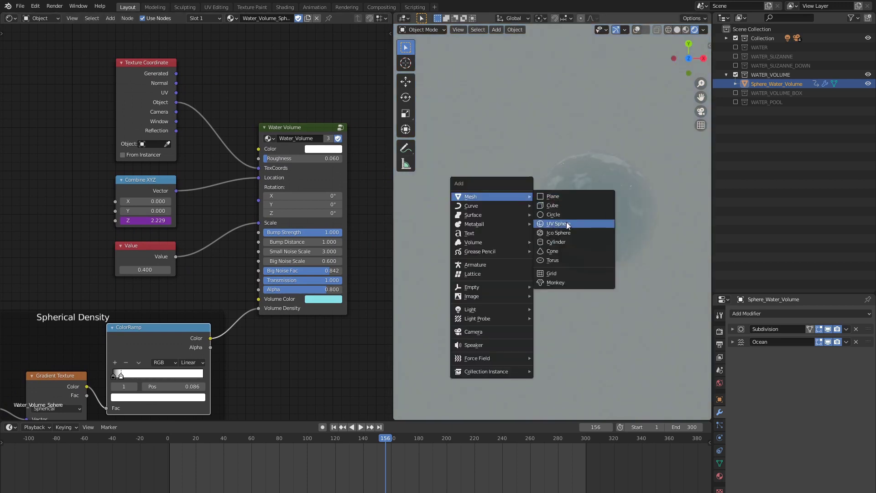
click(566, 221)
scroll(601, 255, down, 2)
key(g)
click(602, 205)
key(s)
click(574, 179)
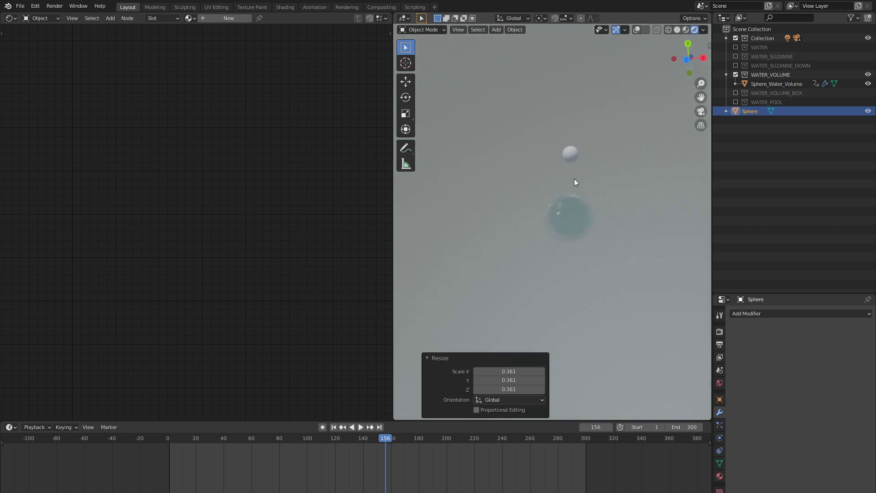
Reposition the small sphere from top view, then orbit to a side view.
mouse_move(575, 179)
middle_down()
mouse_move(573, 169)
mouse_move(525, 283)
middle_up()
key(KP_7)
key(g)
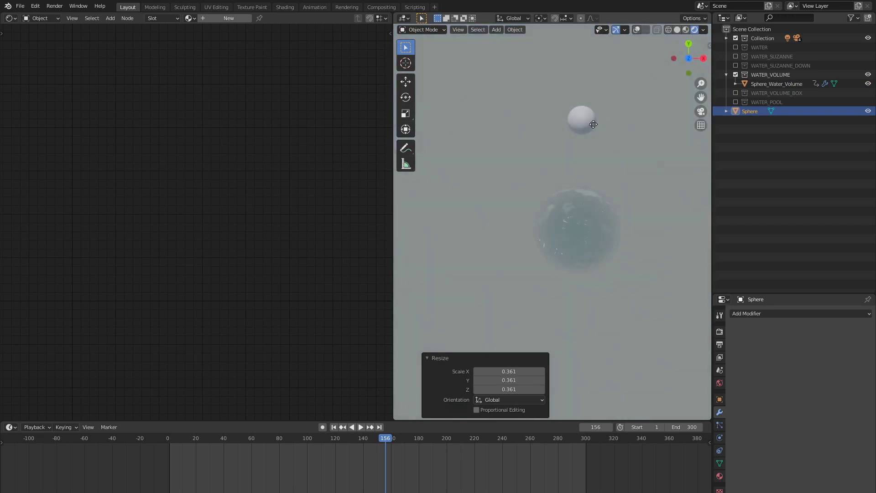
click(478, 243)
mouse_move(476, 243)
middle_down()
mouse_move(661, 219)
mouse_move(515, 227)
middle_up()
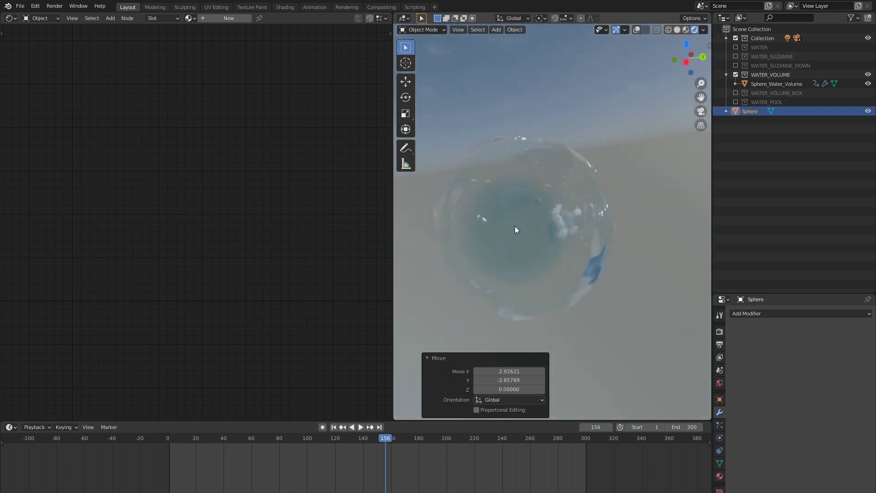
Give the small sphere a new material with a red base color.
click(719, 476)
click(770, 351)
click(827, 446)
click(859, 342)
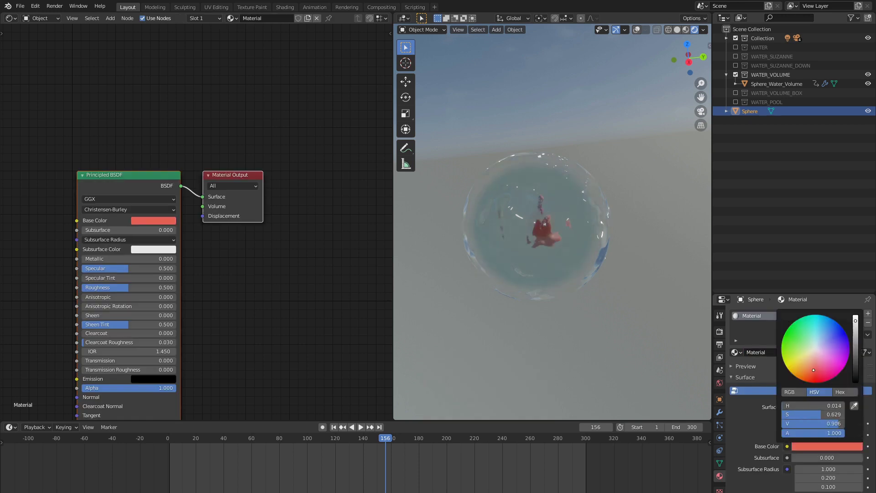
Frame the water sphere and move the red sphere inside it.
click(572, 214)
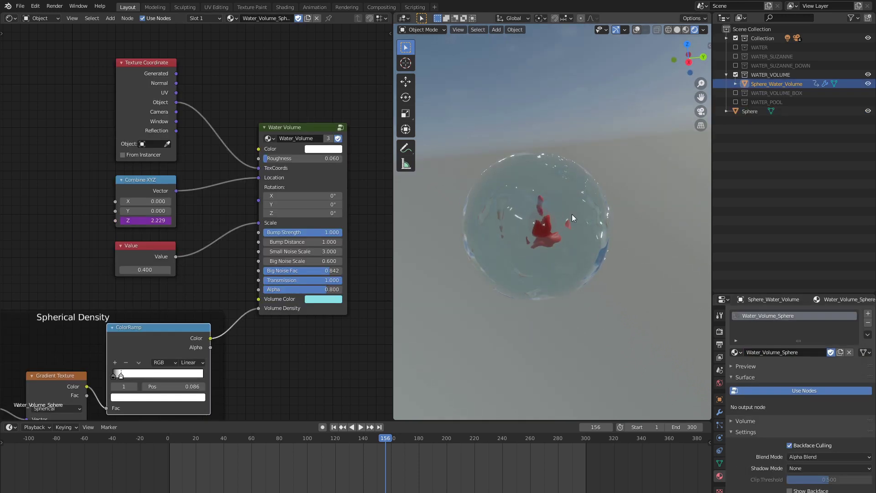
key(KP_Decimal)
scroll(572, 218, down, 2)
click(457, 256)
key(g)
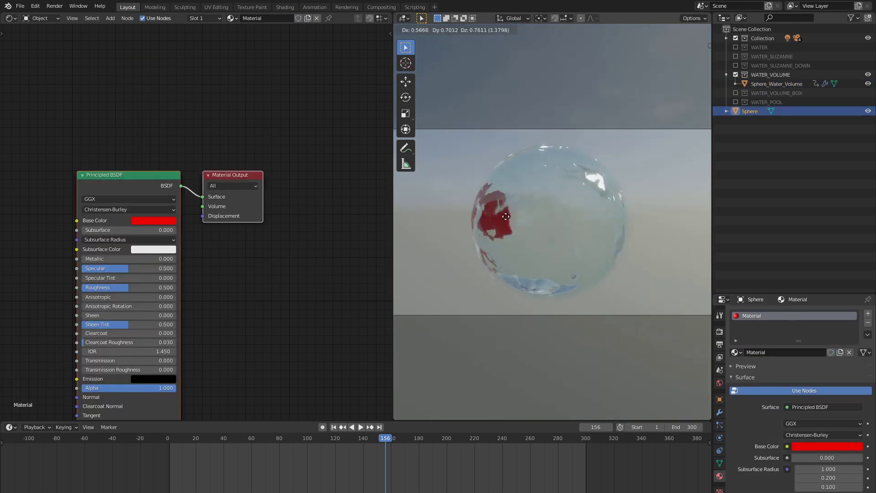
click(563, 221)
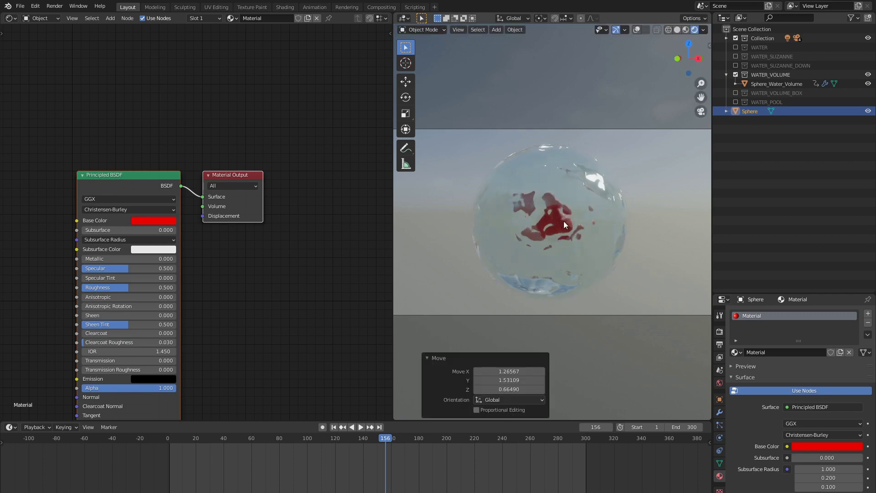
click(588, 221)
click(298, 127)
key(Tab)
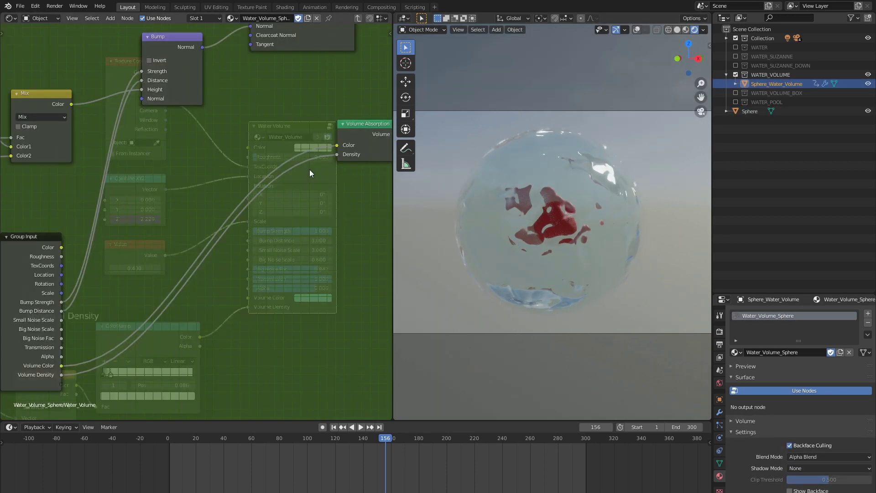
scroll(299, 198, up, 2)
middle_drag(299, 198, 227, 259)
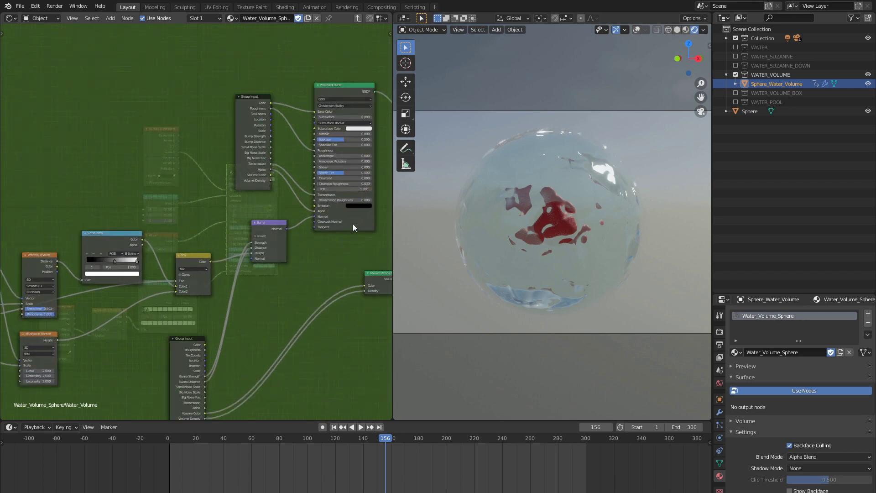
scroll(226, 259, up, 3)
scroll(227, 267, up, 1)
scroll(233, 281, up, 1)
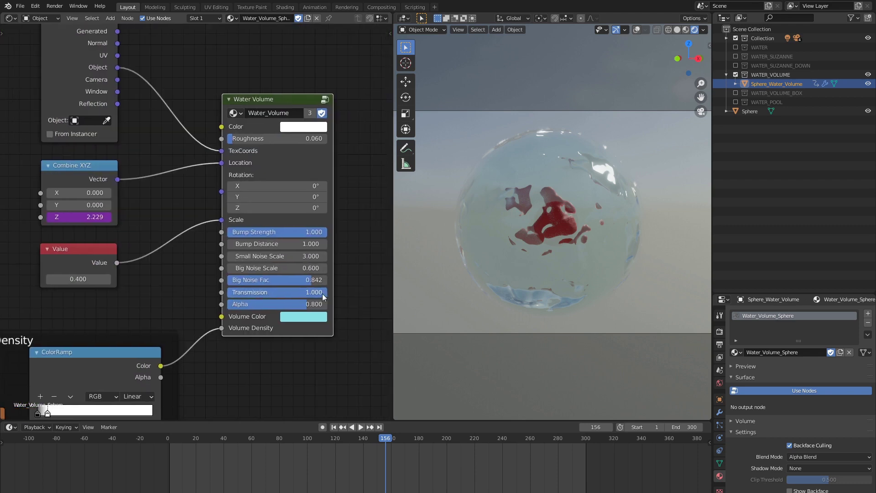
Set Transmission to 1.000 and adjust Alpha, finally settling at 0.891.
click(323, 293)
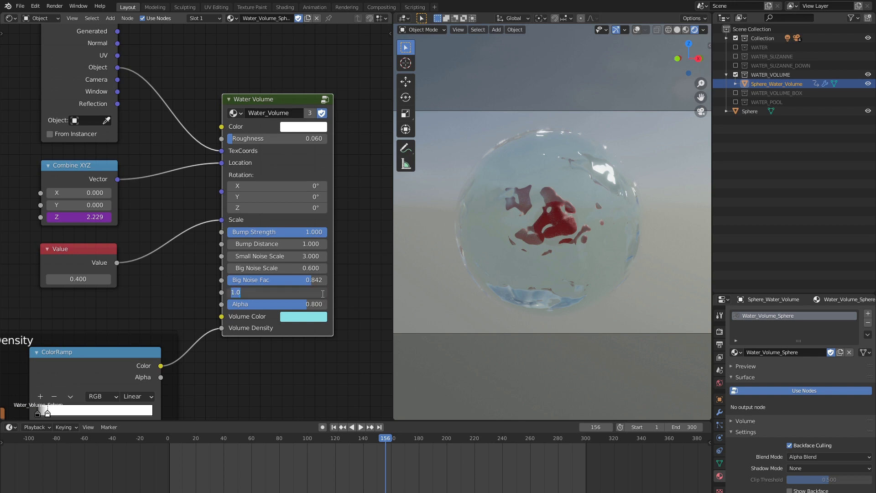
key(Return)
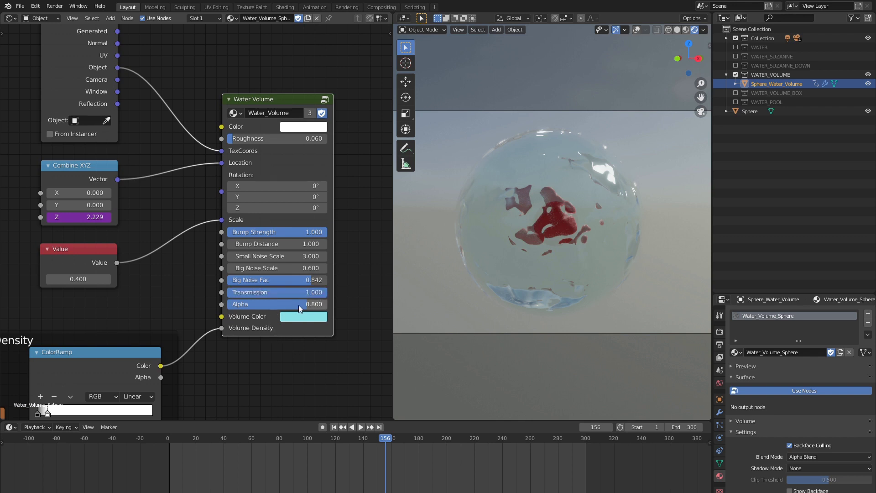
click(302, 307)
text(1)
key(Return)
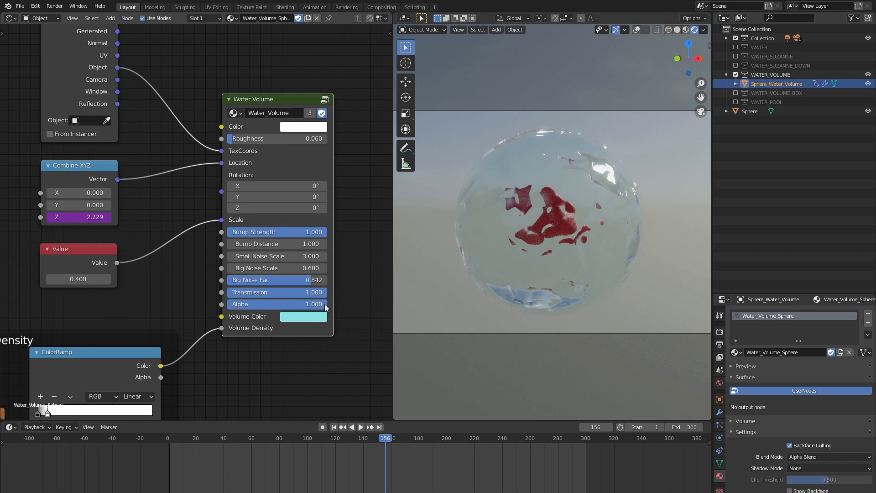
drag(325, 303, 228, 303)
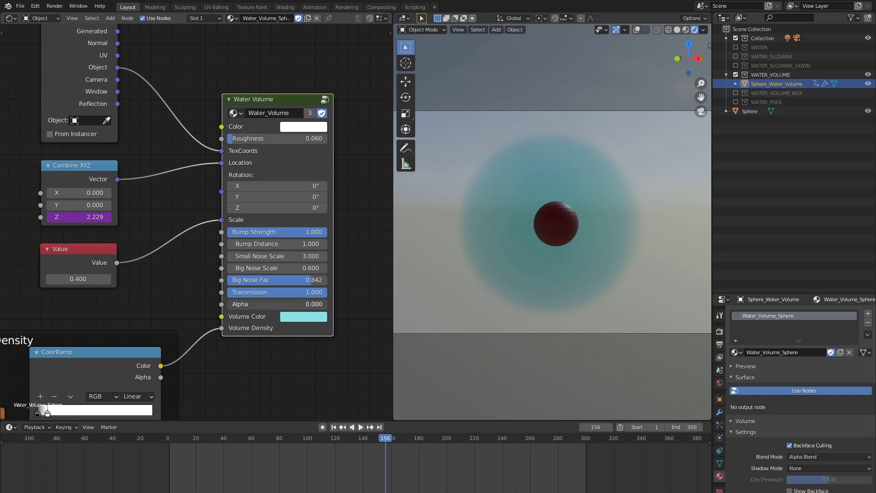
mouse_move(275, 304)
mouse_down()
mouse_move(322, 305)
mouse_move(230, 292)
mouse_move(327, 293)
mouse_up()
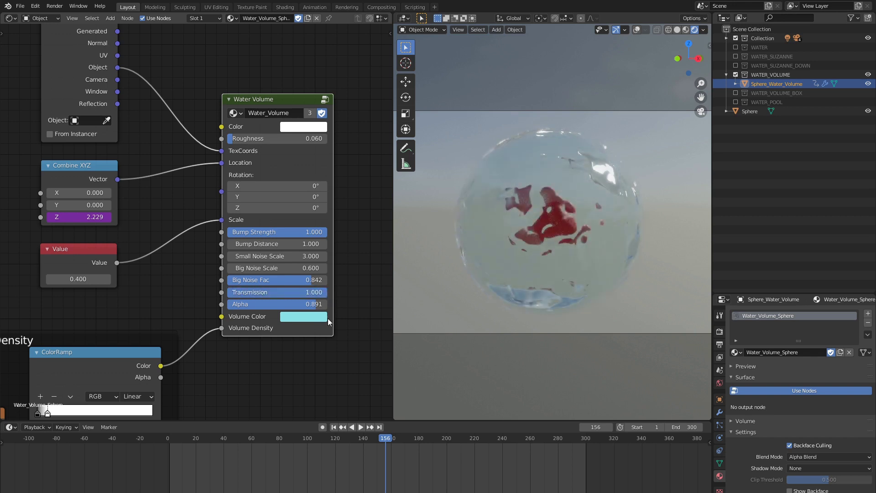